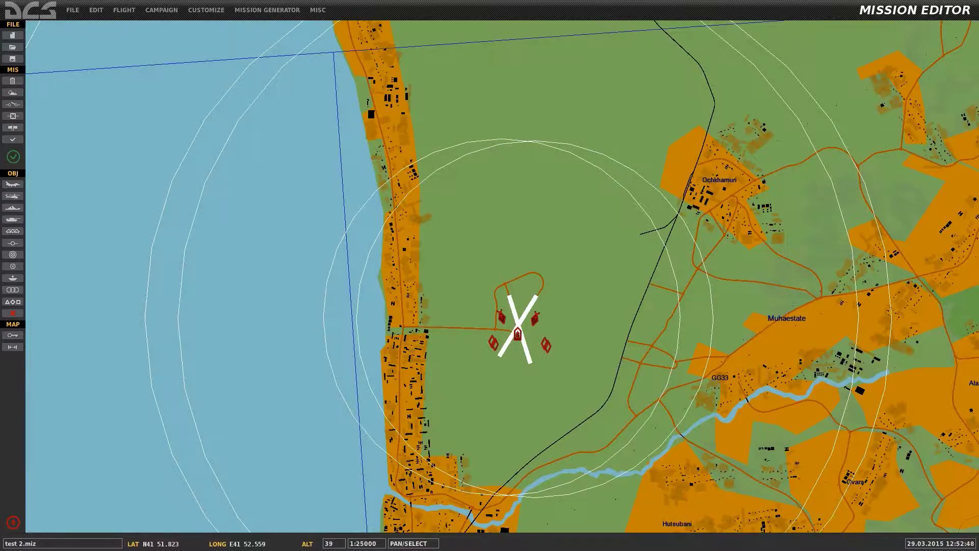
Inspect the Shilka, SA-19 Tunguska and two T-55 groups at Kobuleti, then frame the coastline.
{"action": "left_click", "coordinate": [533, 318]}
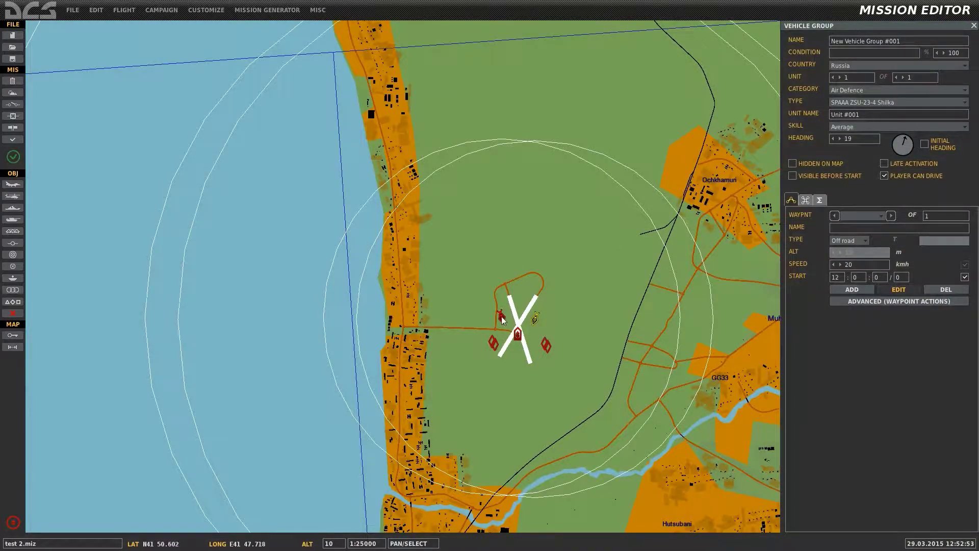
{"action": "left_click", "coordinate": [519, 335]}
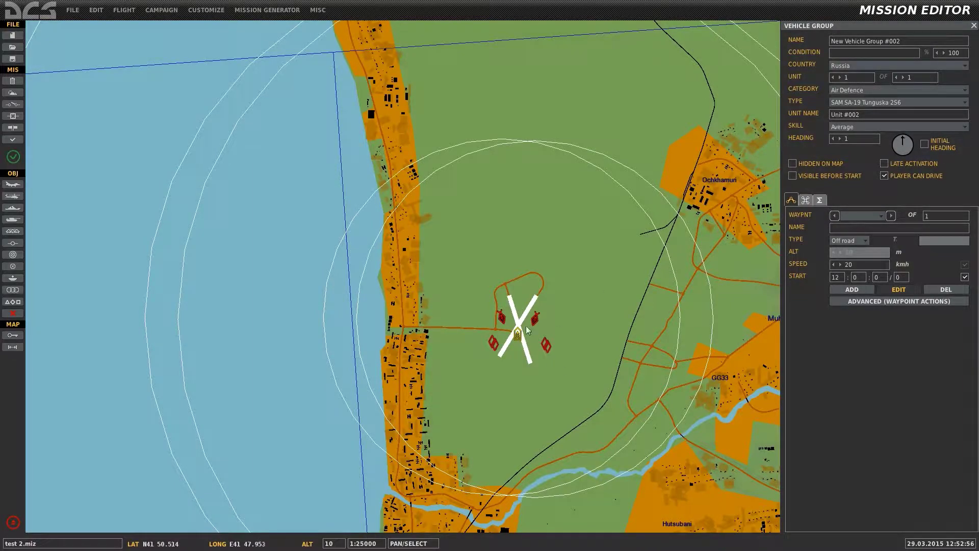
{"action": "left_click", "coordinate": [493, 343]}
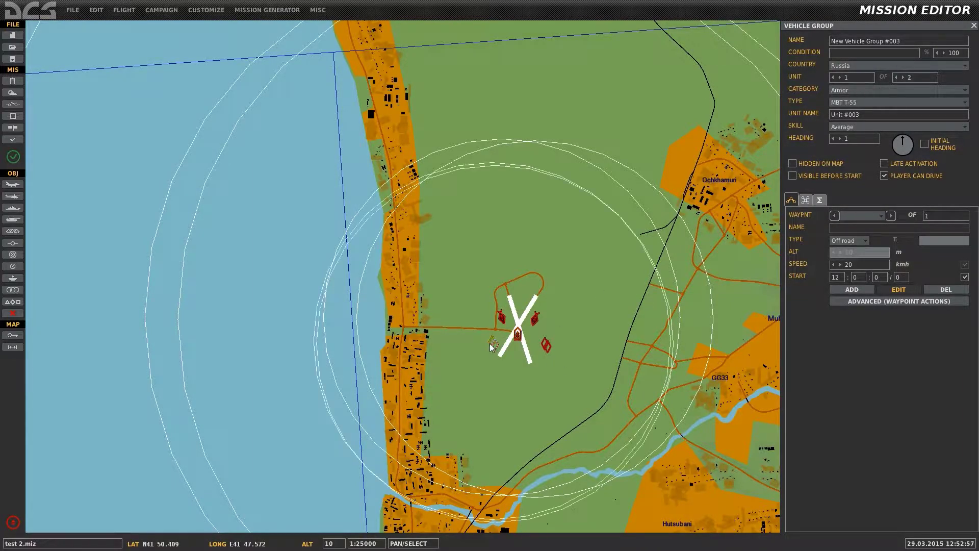
{"action": "left_click", "coordinate": [545, 344]}
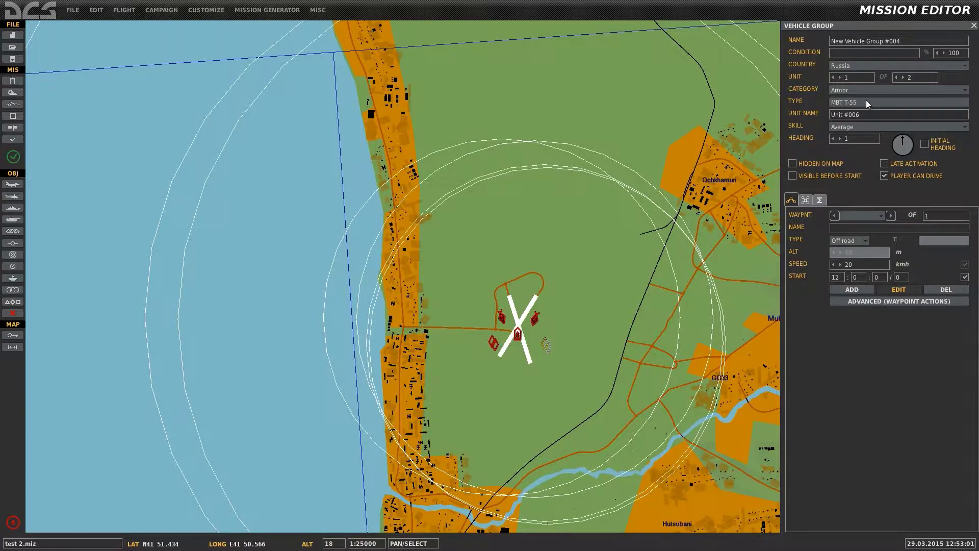
{"action": "scroll", "coordinate": [506, 362], "scroll_direction": "down", "scroll_amount": 5}
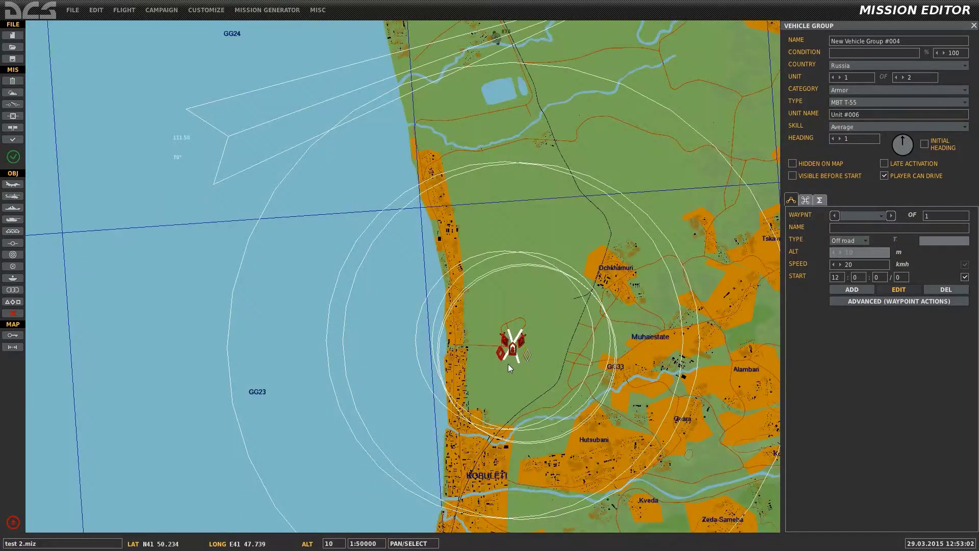
{"action": "mouse_move", "coordinate": [488, 371]}
{"action": "left_mouse_down"}
{"action": "mouse_move", "coordinate": [512, 433]}
{"action": "mouse_move", "coordinate": [472, 374]}
{"action": "left_mouse_up"}
Review the A-10C's AGM-65D*4, TGP, ECM, AIM-9*2 loadout with 100% fuel, 240 chaff, 120 flares.
{"action": "left_click", "coordinate": [455, 300]}
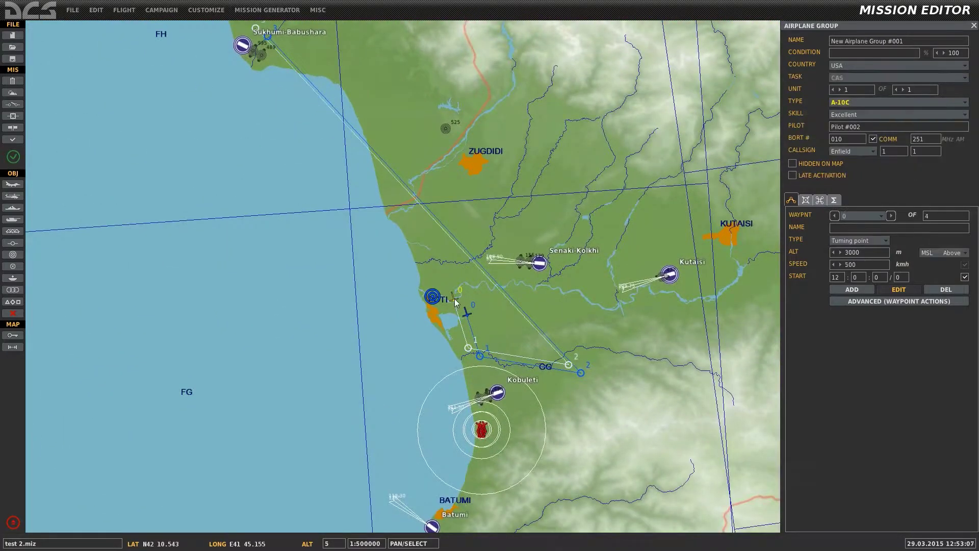
{"action": "left_click", "coordinate": [467, 315]}
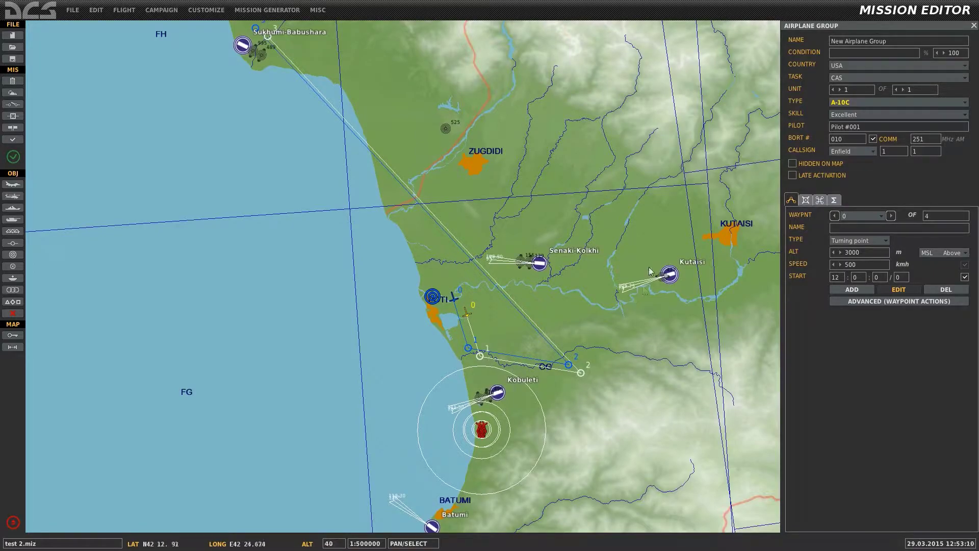
{"action": "left_click", "coordinate": [805, 200]}
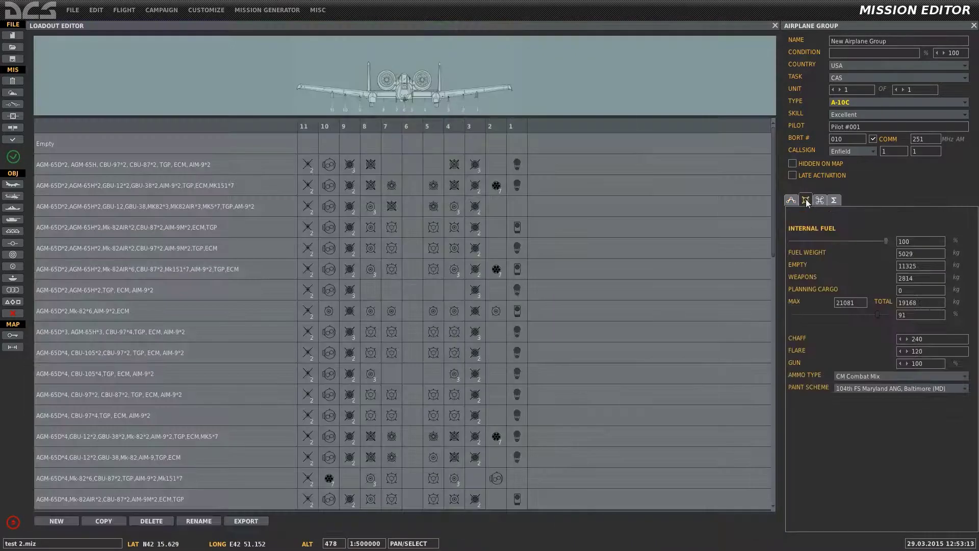
{"action": "scroll", "coordinate": [543, 241], "scroll_direction": "down", "scroll_amount": 2}
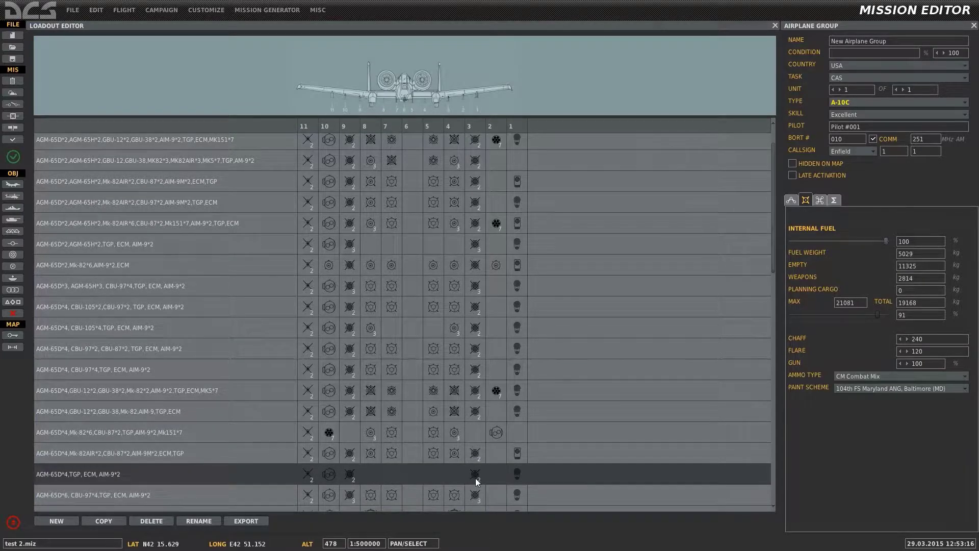
{"action": "left_click", "coordinate": [774, 25]}
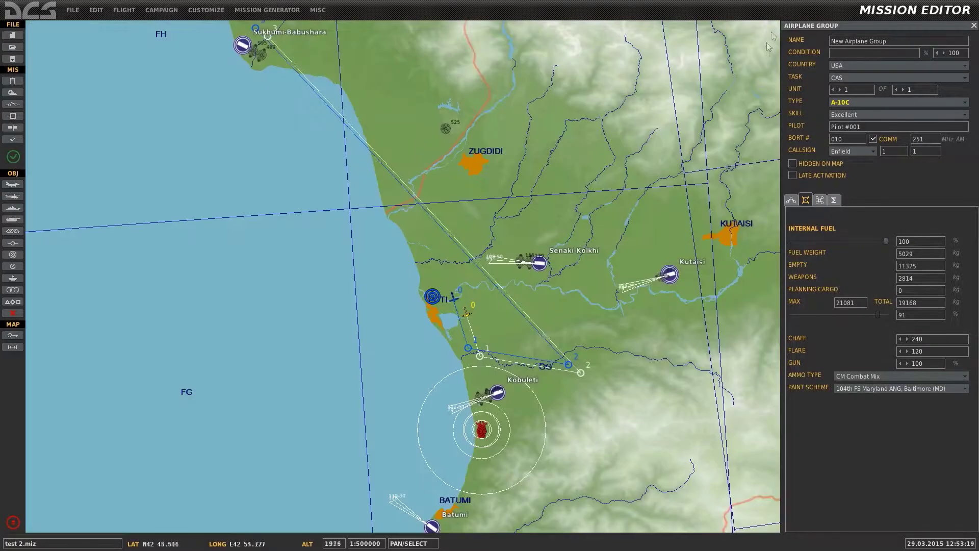
Open the first waypoint's Search Then Engage action from its advanced waypoint actions.
{"action": "left_click", "coordinate": [791, 200]}
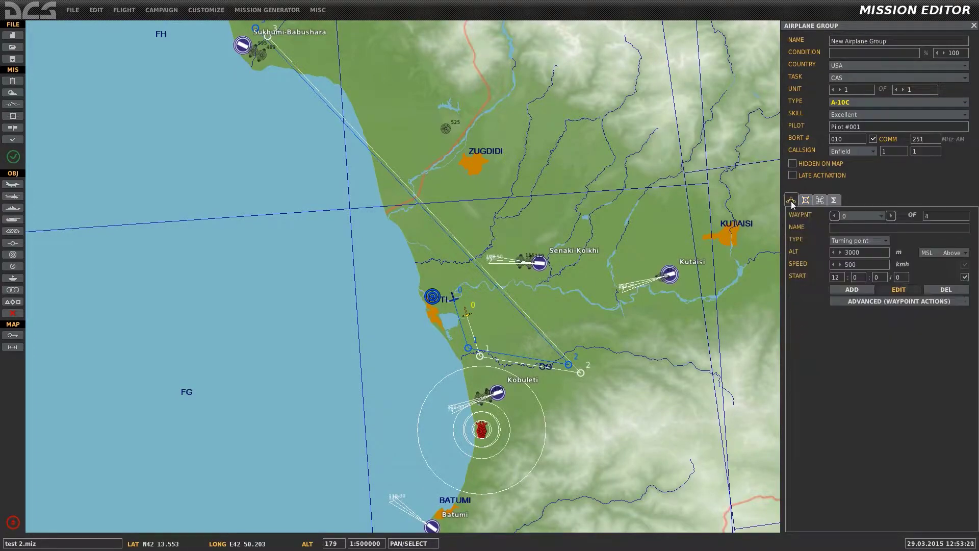
{"action": "left_click", "coordinate": [861, 303]}
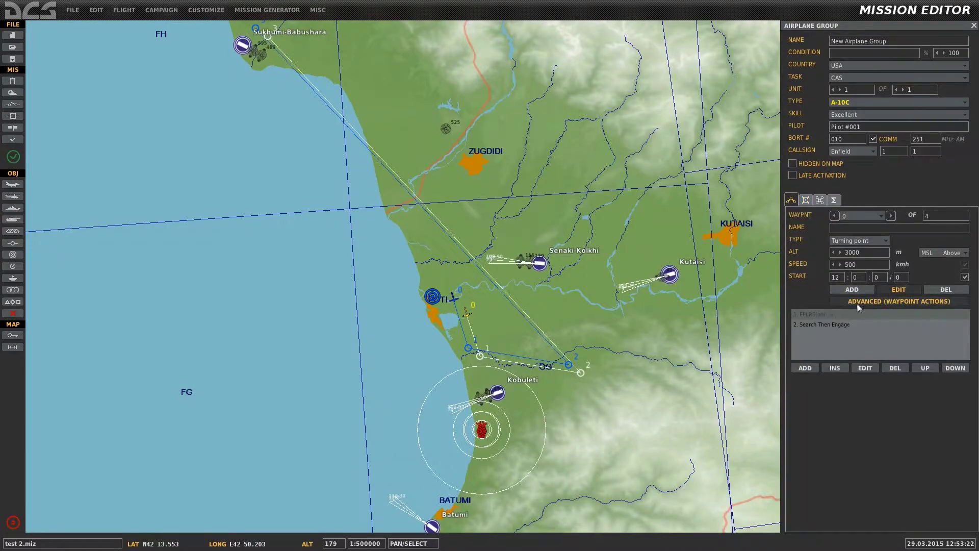
{"action": "left_click", "coordinate": [816, 327]}
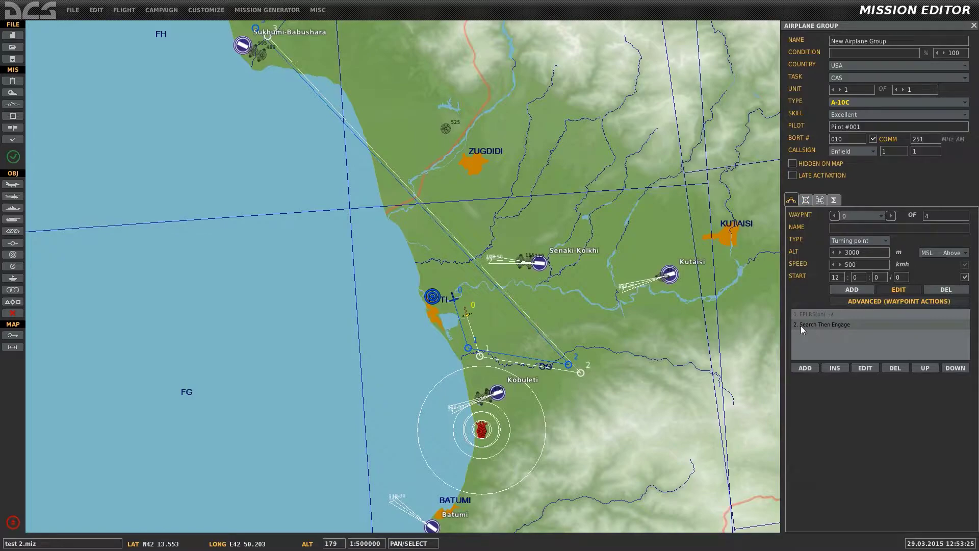
{"action": "double_click", "coordinate": [848, 324]}
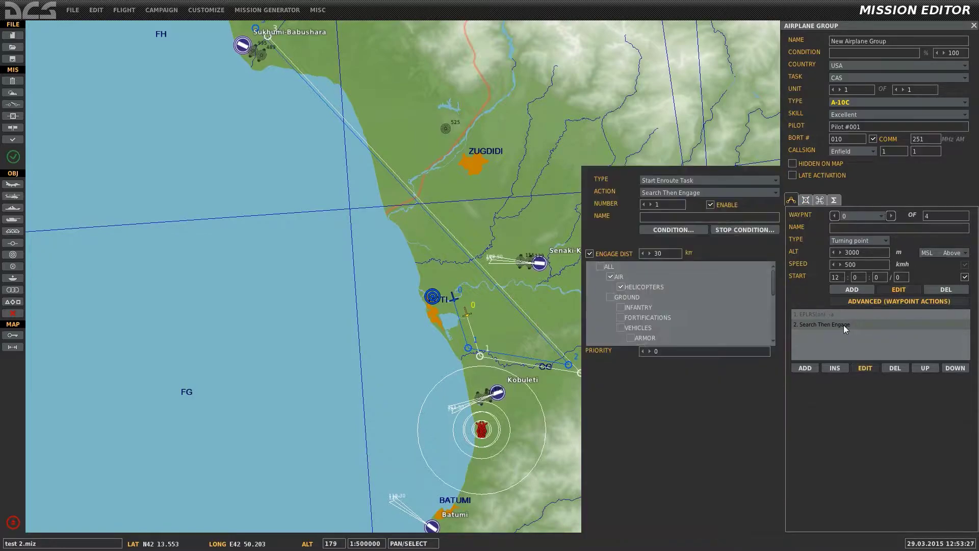
Confirm the Start Enroute Task Search Then Engage against air defences within 30 km, then pick the tape measure.
{"action": "left_click", "coordinate": [663, 182]}
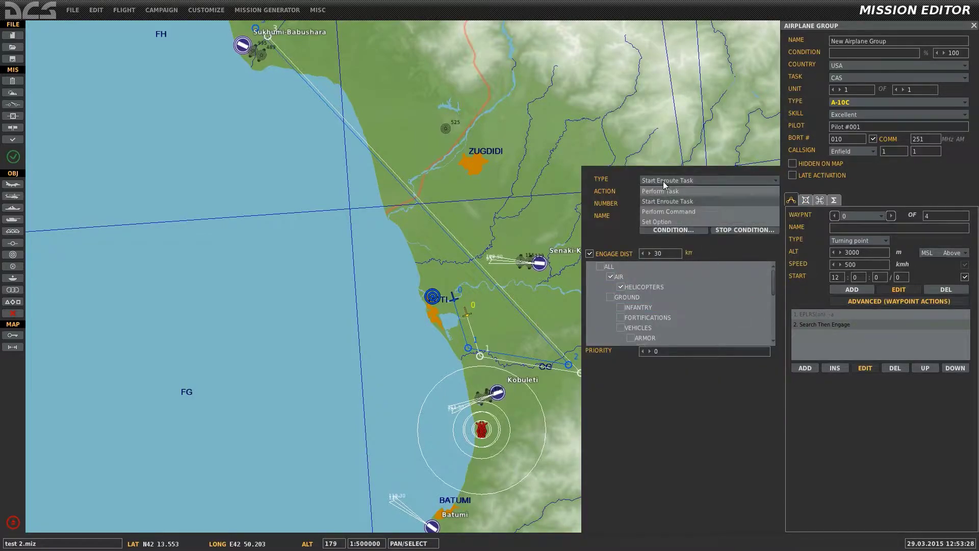
{"action": "left_click", "coordinate": [663, 181]}
{"action": "left_click", "coordinate": [671, 191]}
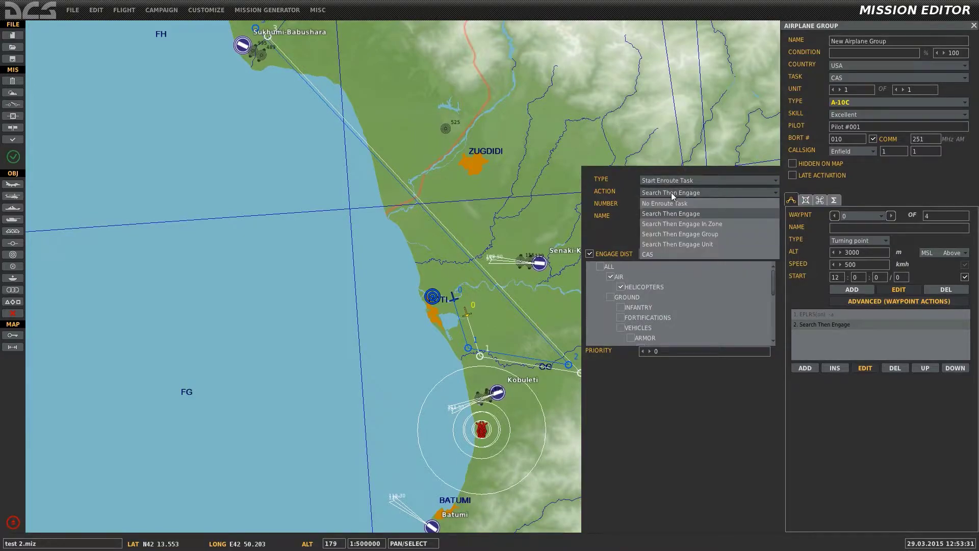
{"action": "left_click", "coordinate": [671, 192]}
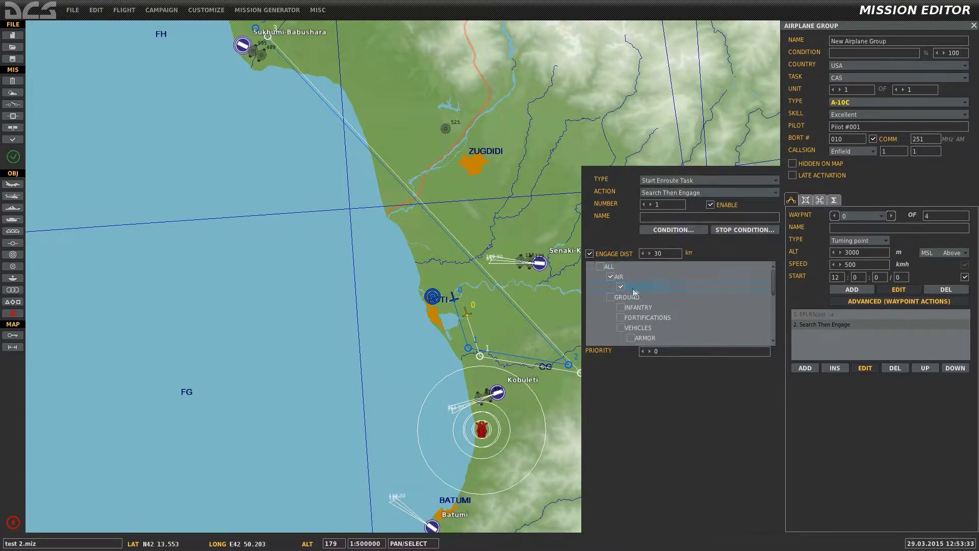
{"action": "mouse_move", "coordinate": [772, 282]}
{"action": "left_mouse_down"}
{"action": "mouse_move", "coordinate": [778, 320]}
{"action": "mouse_move", "coordinate": [773, 278]}
{"action": "left_mouse_up"}
{"action": "left_click_drag", "start_coordinate": [774, 281], "coordinate": [772, 335]}
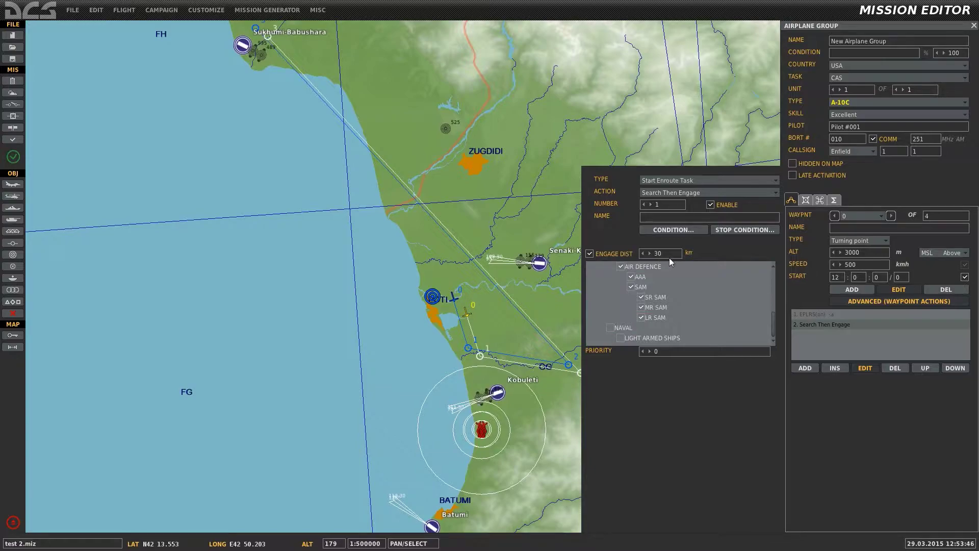
{"action": "left_click", "coordinate": [865, 368]}
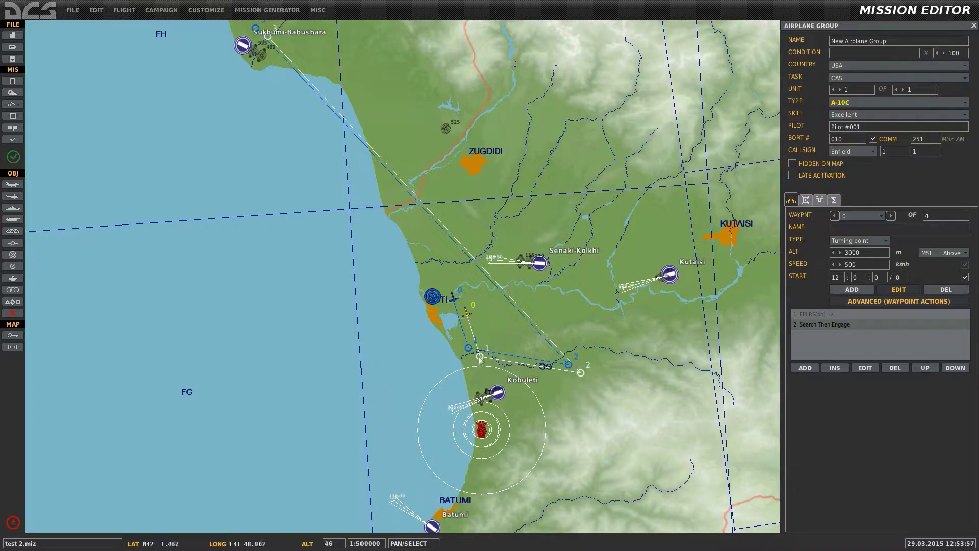
{"action": "left_click", "coordinate": [13, 346]}
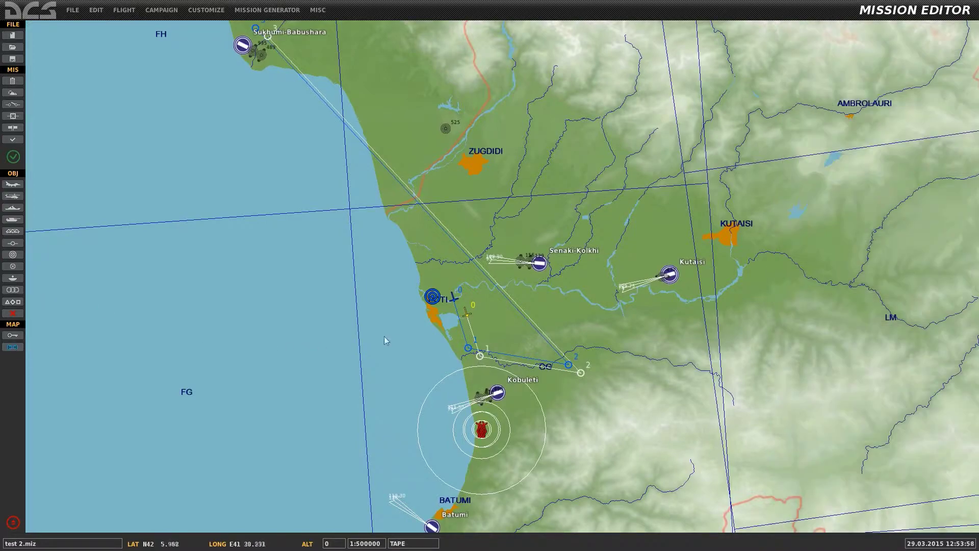
Measure from waypoint 0 to the Kobuleti target and near waypoint 1, then select the Poti A-10C flight.
{"action": "left_click_drag", "start_coordinate": [467, 314], "coordinate": [483, 431]}
{"action": "left_click_drag", "start_coordinate": [474, 339], "coordinate": [481, 353]}
{"action": "left_click", "coordinate": [454, 298]}
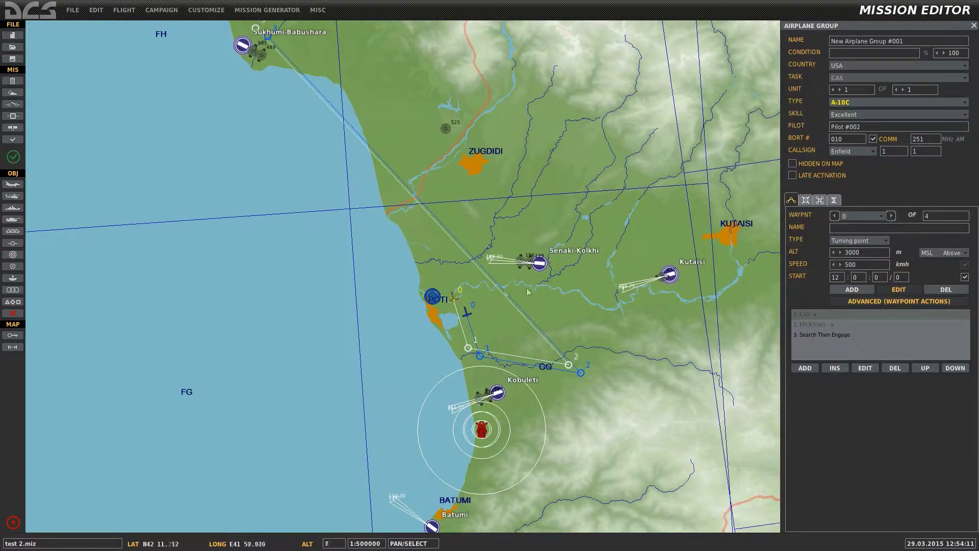
Review the Poti flight's Search Then Engage targets and delete its EPLRS(on) action.
{"action": "double_click", "coordinate": [827, 334]}
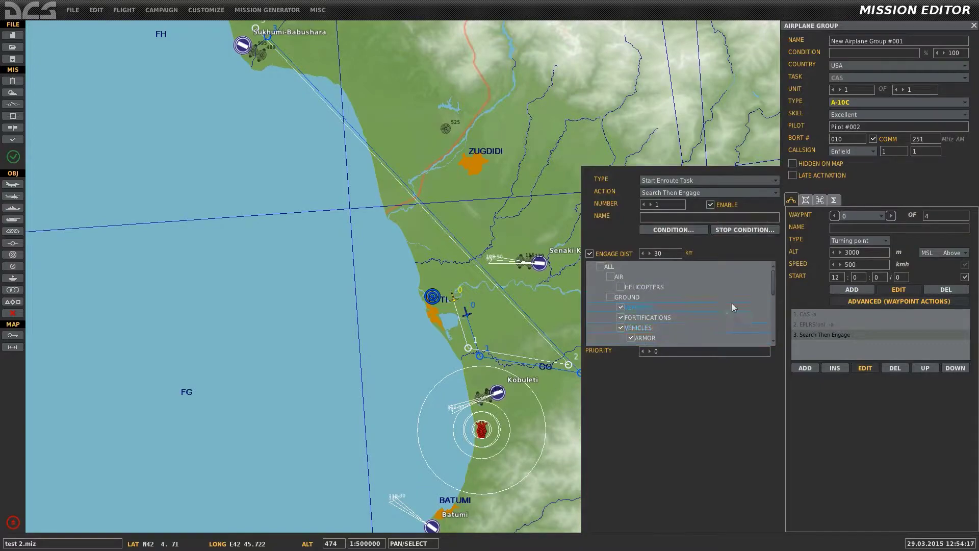
{"action": "mouse_move", "coordinate": [773, 278]}
{"action": "left_mouse_down"}
{"action": "mouse_move", "coordinate": [775, 326]}
{"action": "mouse_move", "coordinate": [769, 270]}
{"action": "left_mouse_up"}
{"action": "left_click", "coordinate": [865, 367]}
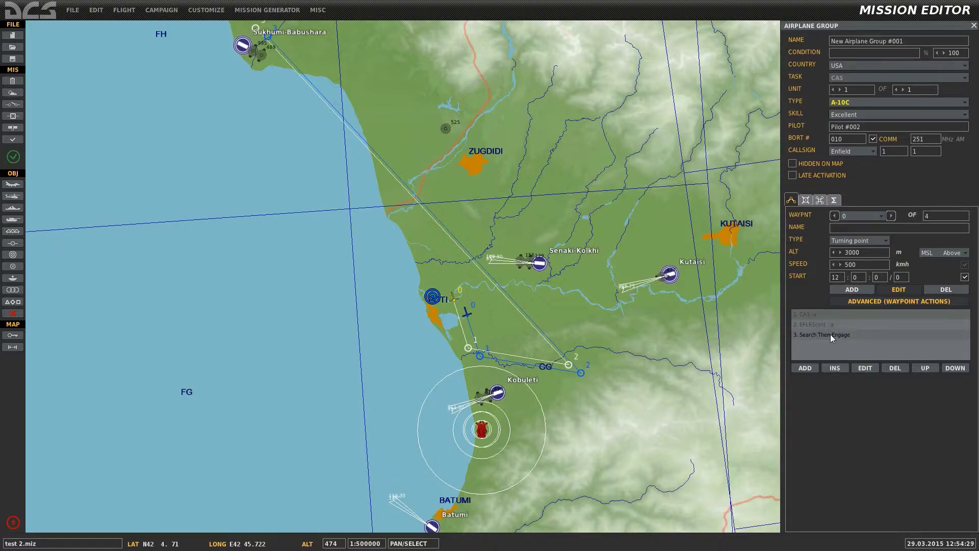
{"action": "left_click", "coordinate": [891, 367]}
{"action": "left_click", "coordinate": [480, 303]}
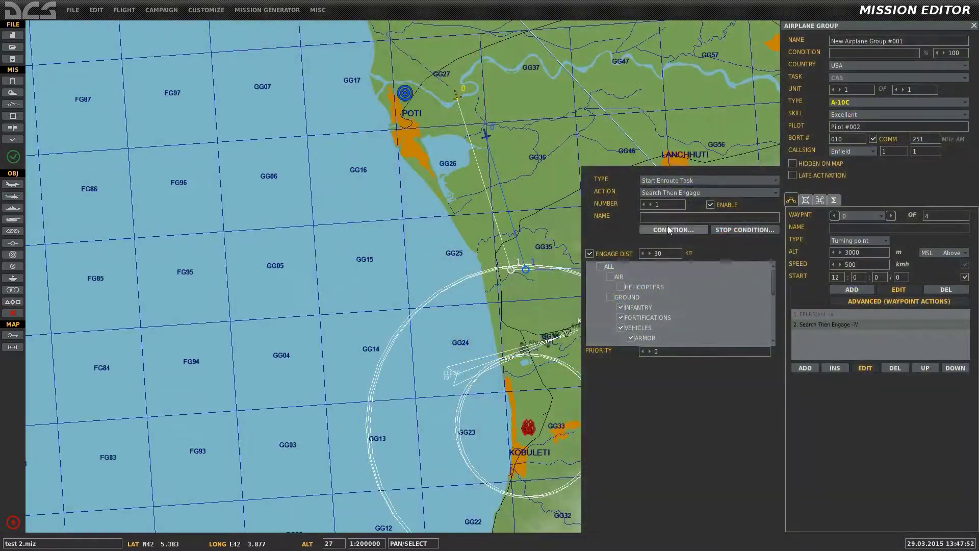
View the task's User Flag 1 start condition, then select the 'Flag 1 ON' once trigger in Triggers.
{"action": "left_click", "coordinate": [669, 229]}
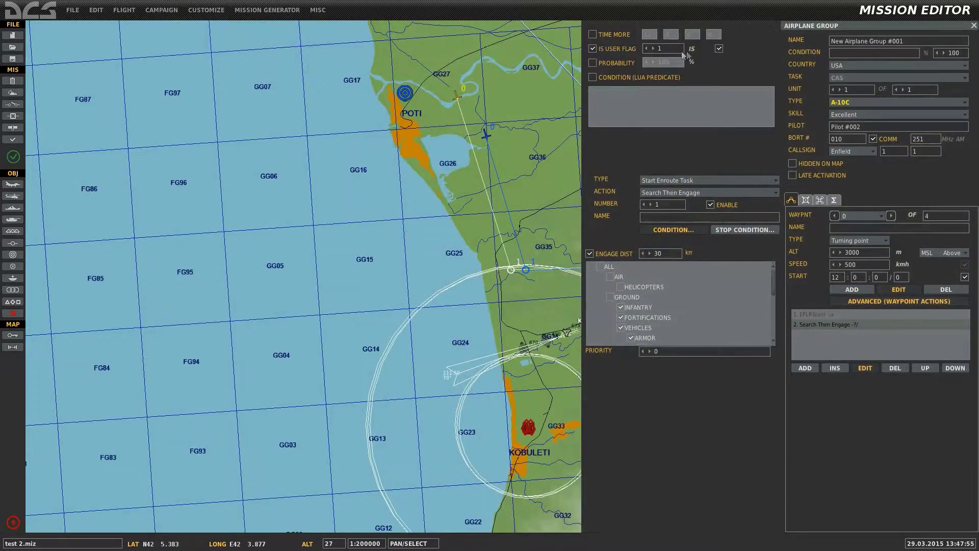
{"action": "left_click", "coordinate": [23, 103]}
{"action": "left_click", "coordinate": [531, 56]}
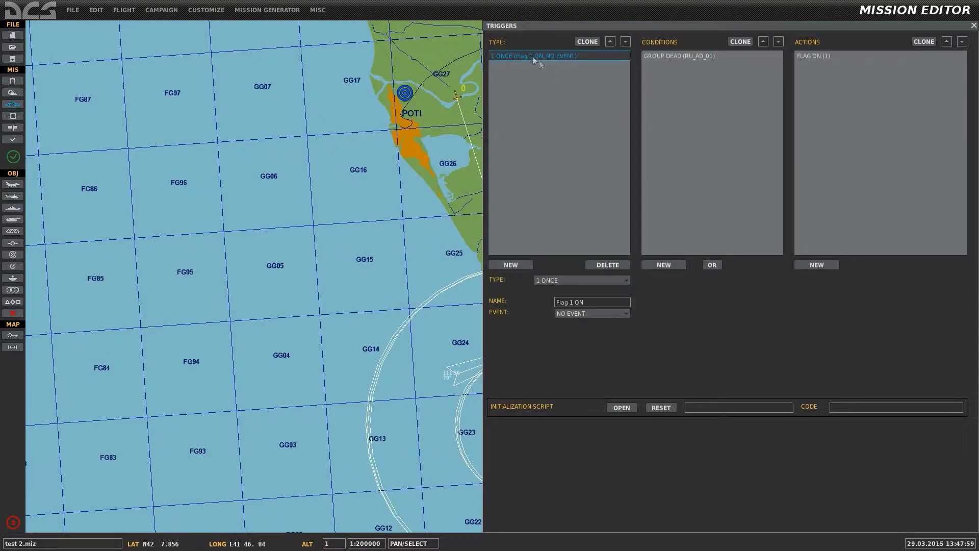
Inspect the GROUP DEAD (RU_AD_01) condition and FLAG ON (1) action, then open SA-19 group RU_AD_01 at Kobuleti.
{"action": "left_click", "coordinate": [689, 57]}
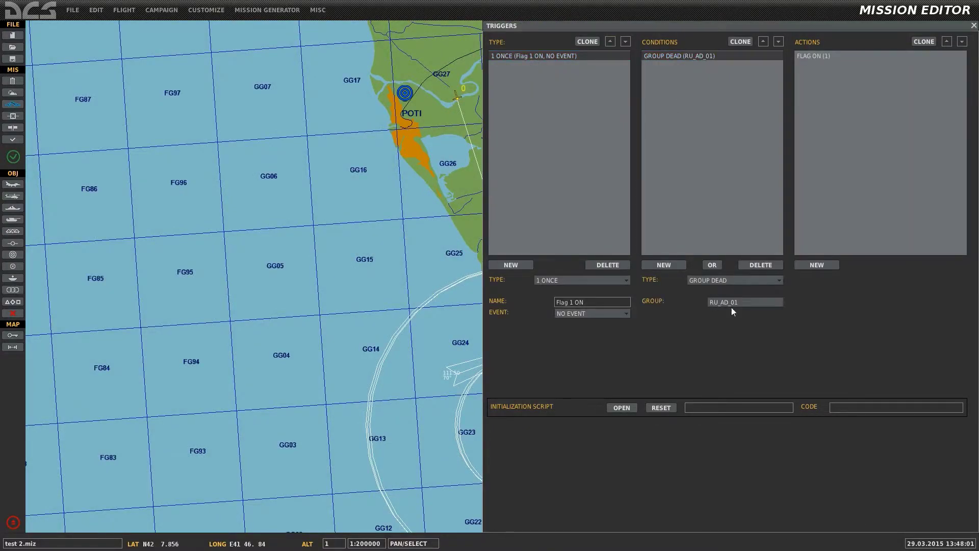
{"action": "left_click", "coordinate": [803, 55]}
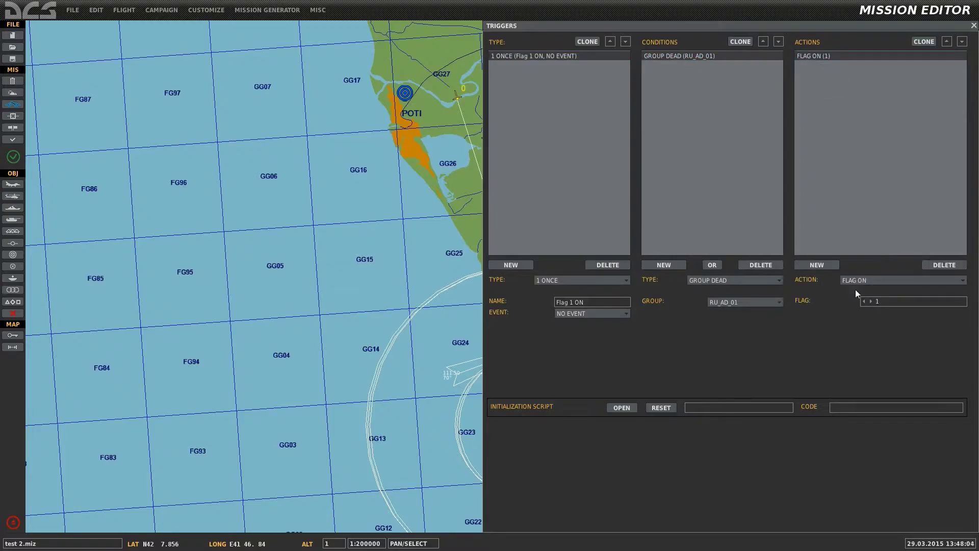
{"action": "left_click_drag", "start_coordinate": [456, 296], "coordinate": [246, 272]}
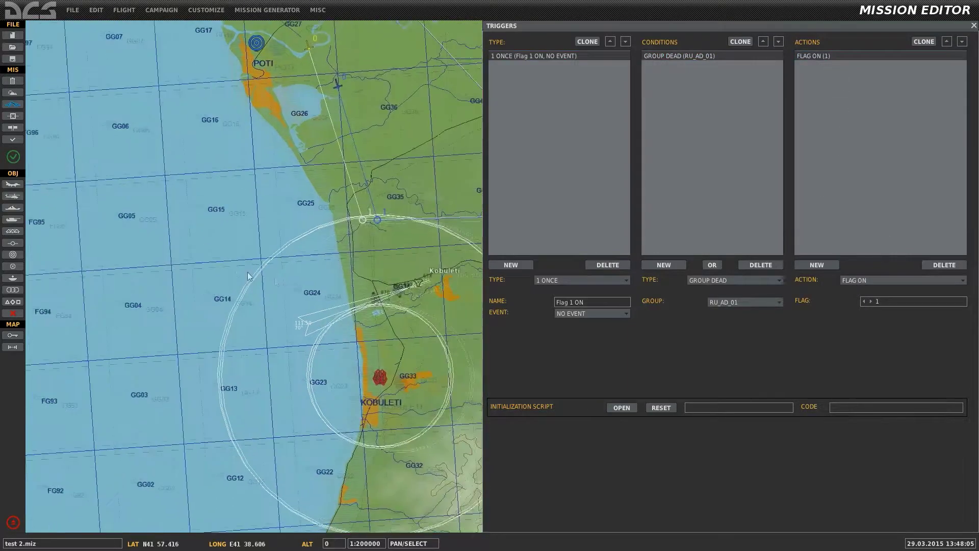
{"action": "scroll", "coordinate": [350, 362], "scroll_direction": "up", "scroll_amount": 7}
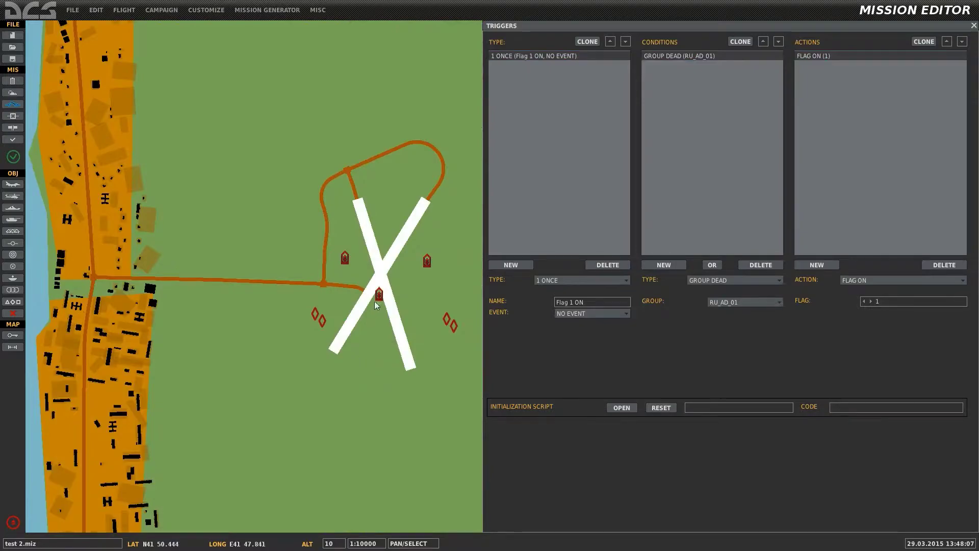
{"action": "left_click", "coordinate": [377, 300]}
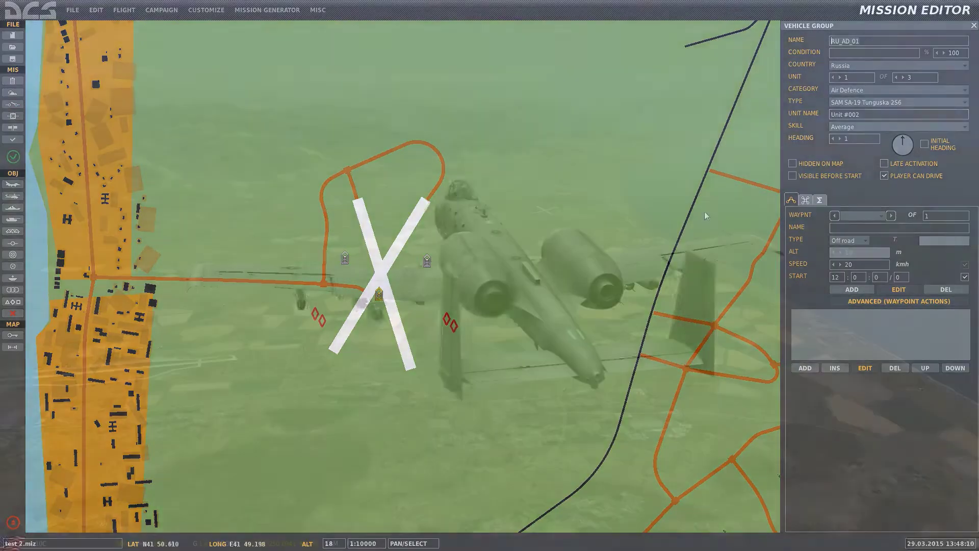